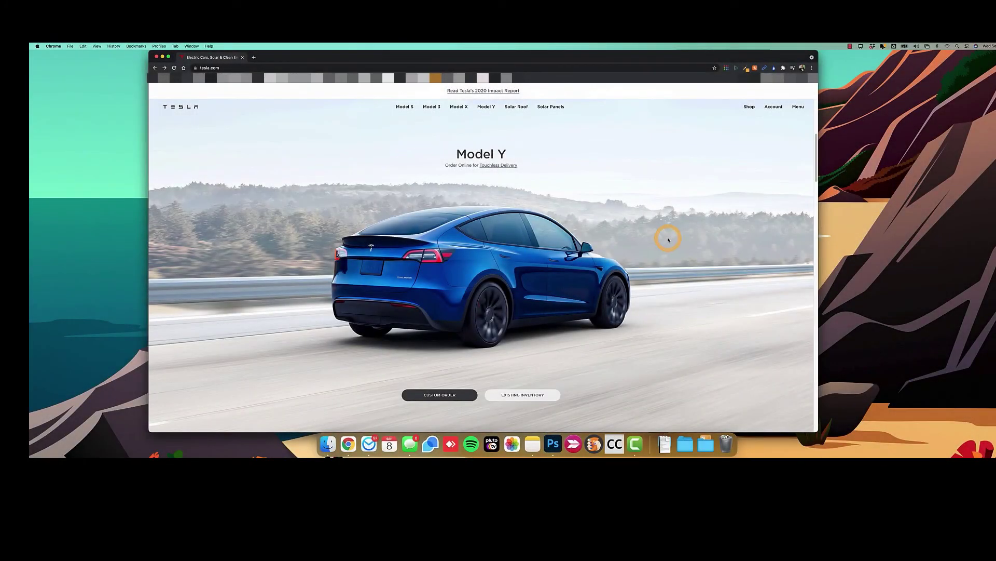
# Open the Model Y custom order page and choose the Performance version.
pyautogui.click(439, 396)
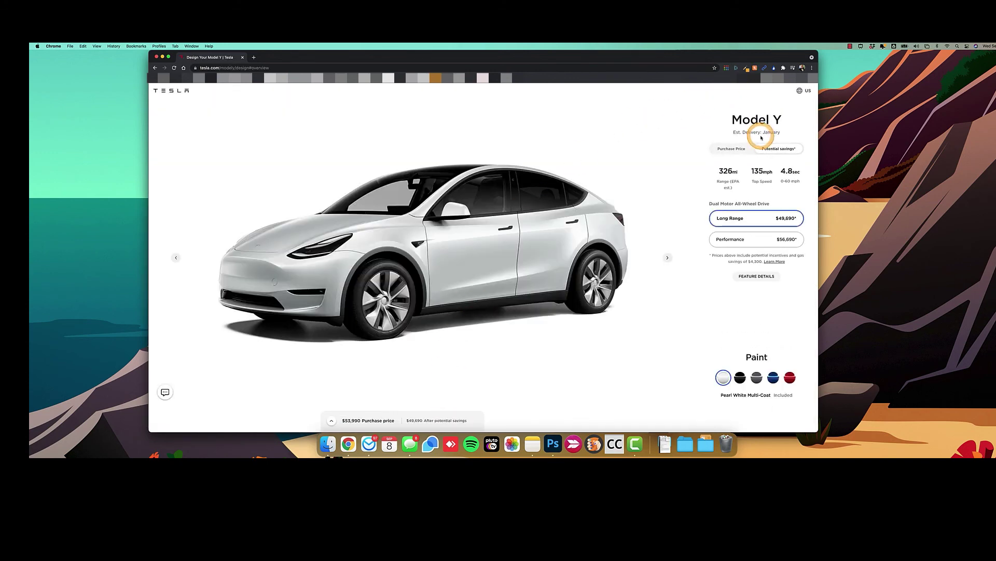
pyautogui.click(747, 239)
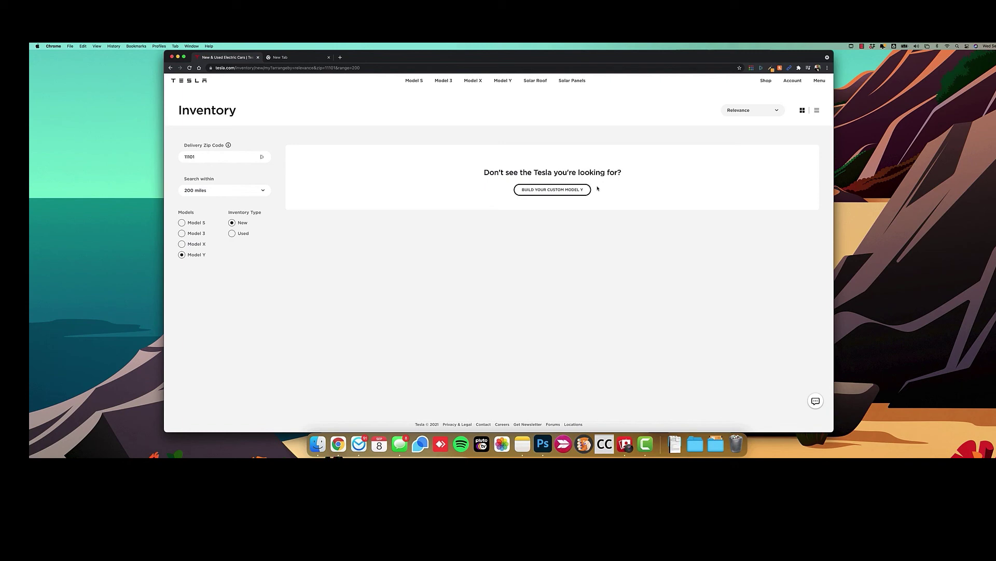
pyautogui.click(597, 188)
pyautogui.moveTo(440, 243); pyautogui.dragTo(437, 251)
pyautogui.moveTo(179, 157); pyautogui.dragTo(270, 160)
# Search new Model Y inventory with delivery zip 27407, then with zip 02920.
pyautogui.write('27407')
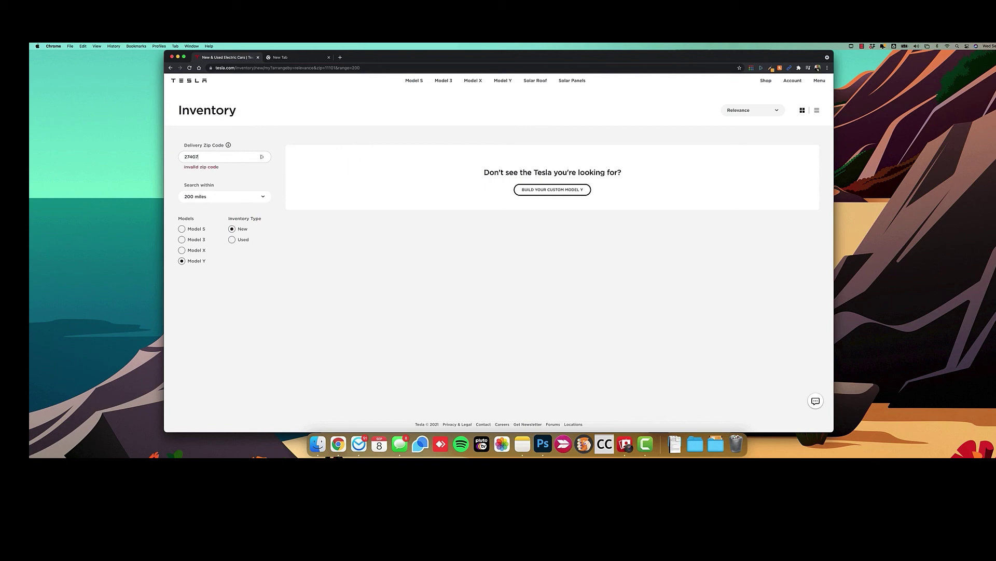
pyautogui.press('Return')
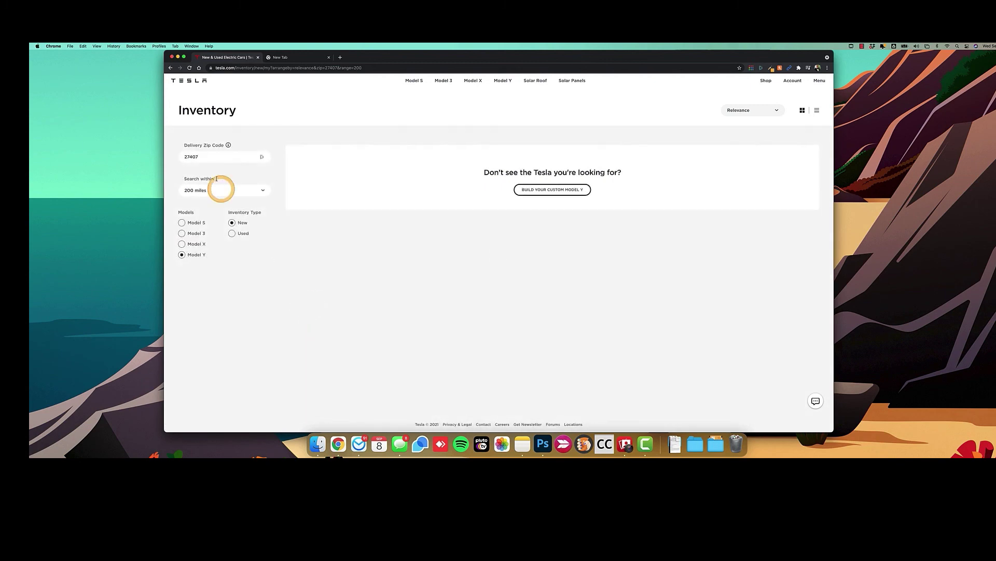
pyautogui.doubleClick(209, 156)
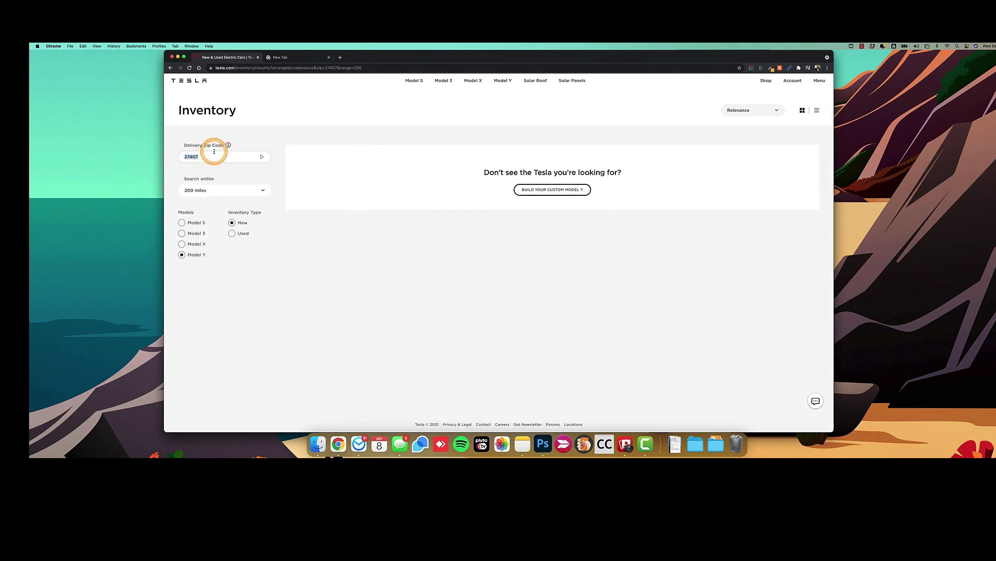
pyautogui.write('02920')
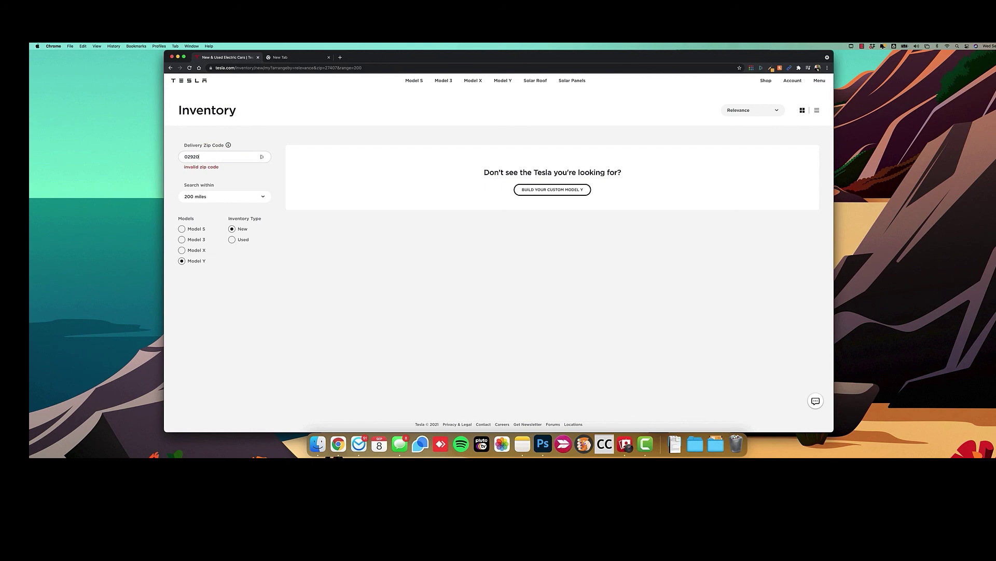
pyautogui.press('Return')
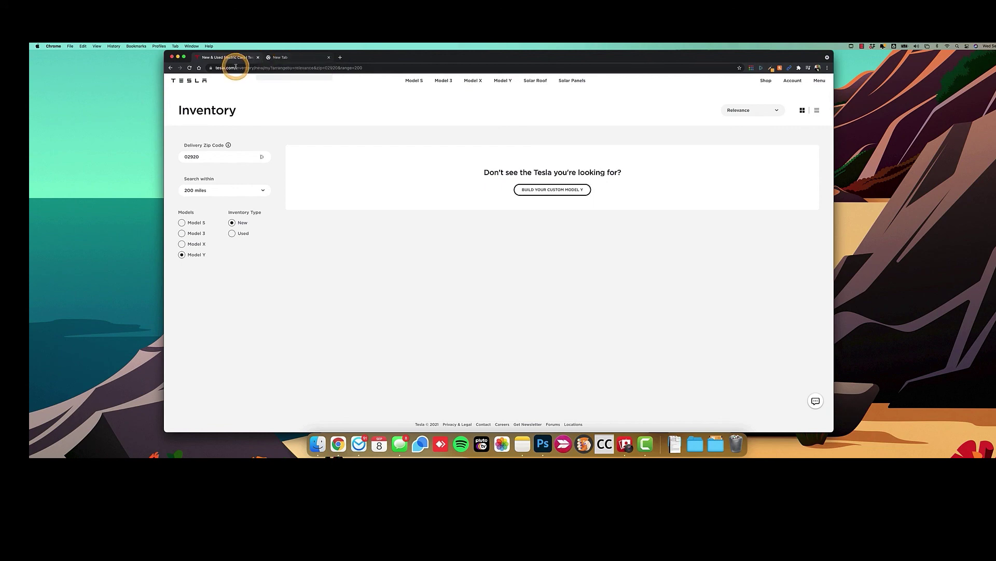
# Go to tesla-info.com and scroll through its home page and back to the top.
pyautogui.click(257, 68)
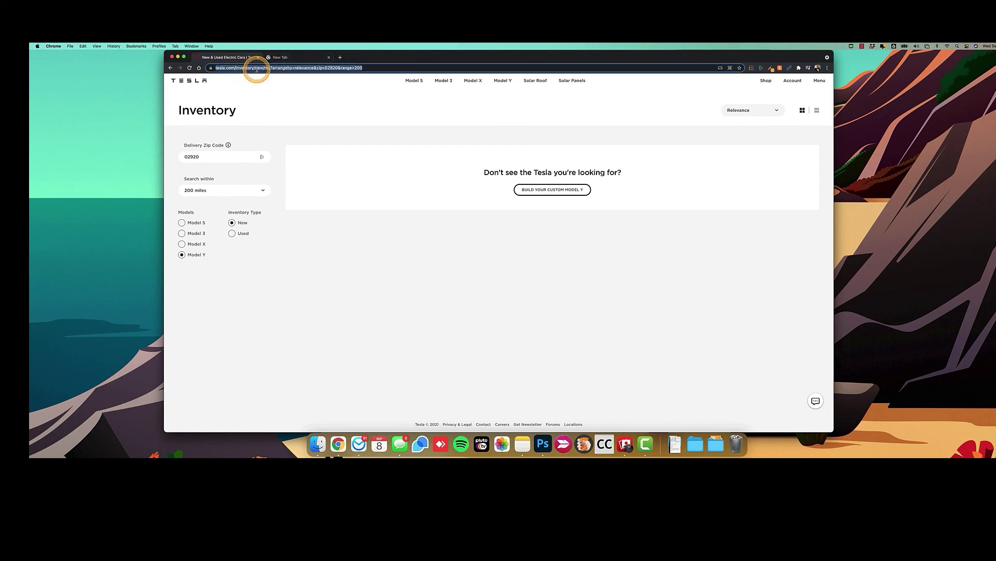
pyautogui.write('tesla-')
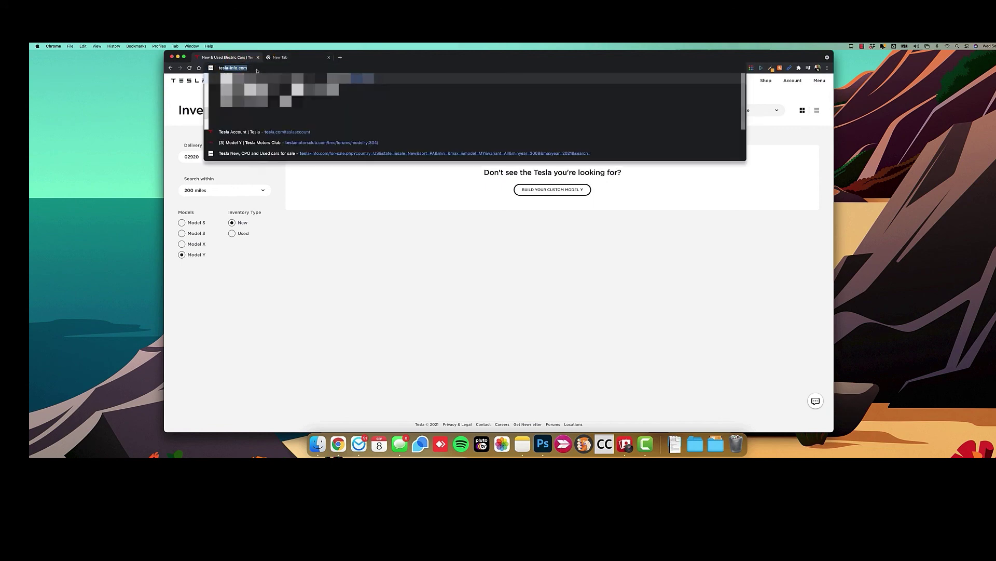
pyautogui.write('info.com')
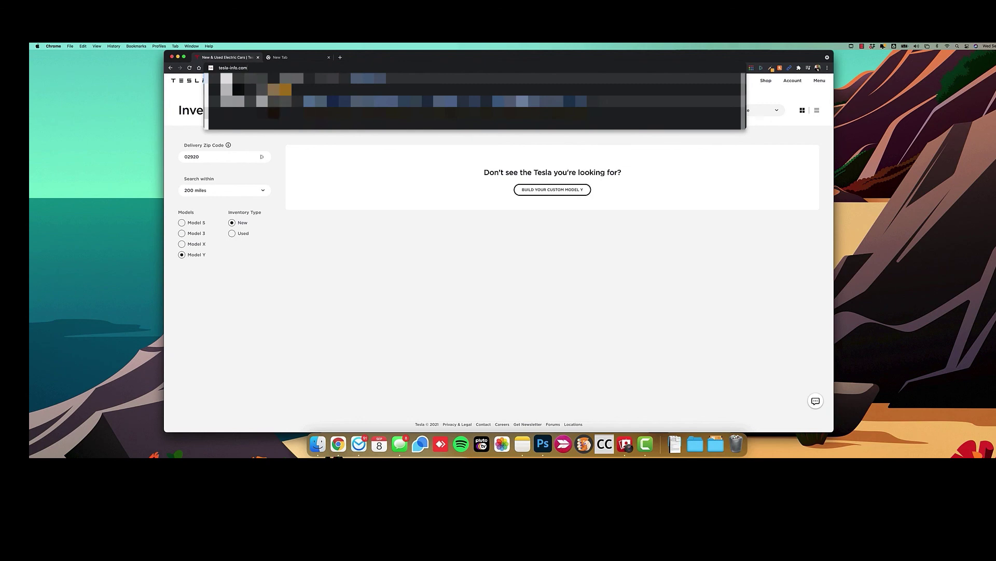
pyautogui.press('Return')
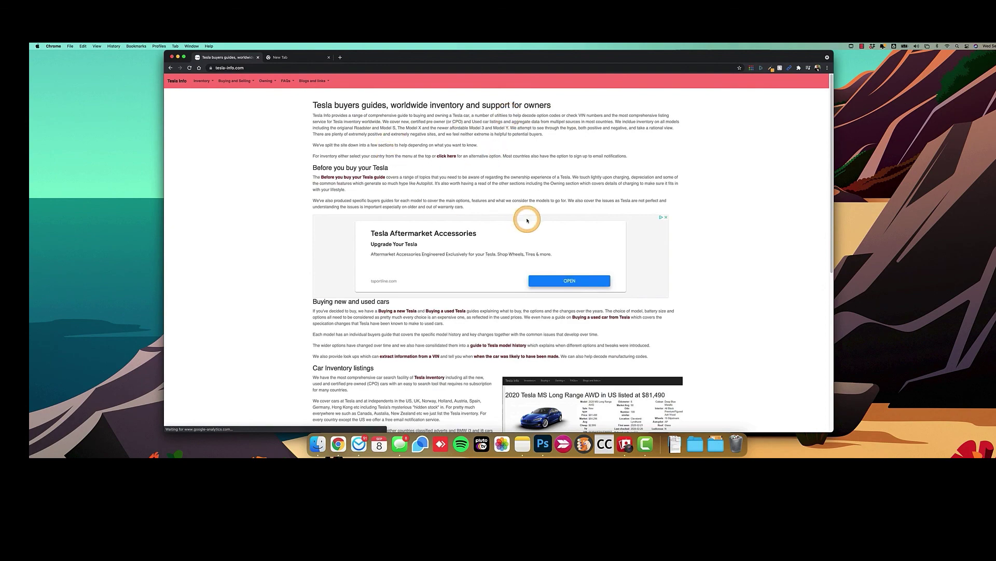
pyautogui.scroll(-3, 528, 220)
pyautogui.scroll(-2, 530, 220)
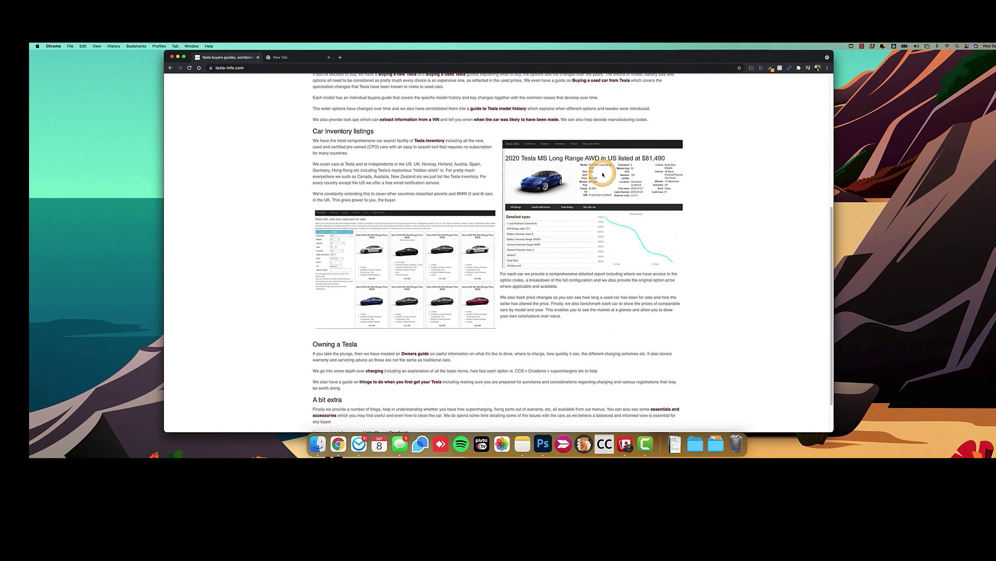
pyautogui.scroll(-1, 545, 262)
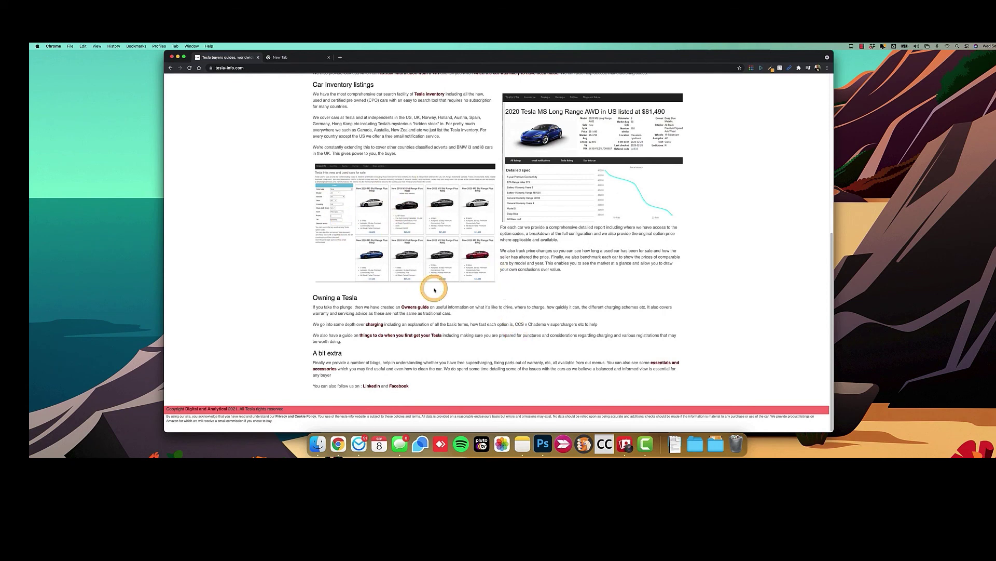
pyautogui.scroll(4, 434, 290)
pyautogui.scroll(2, 434, 290)
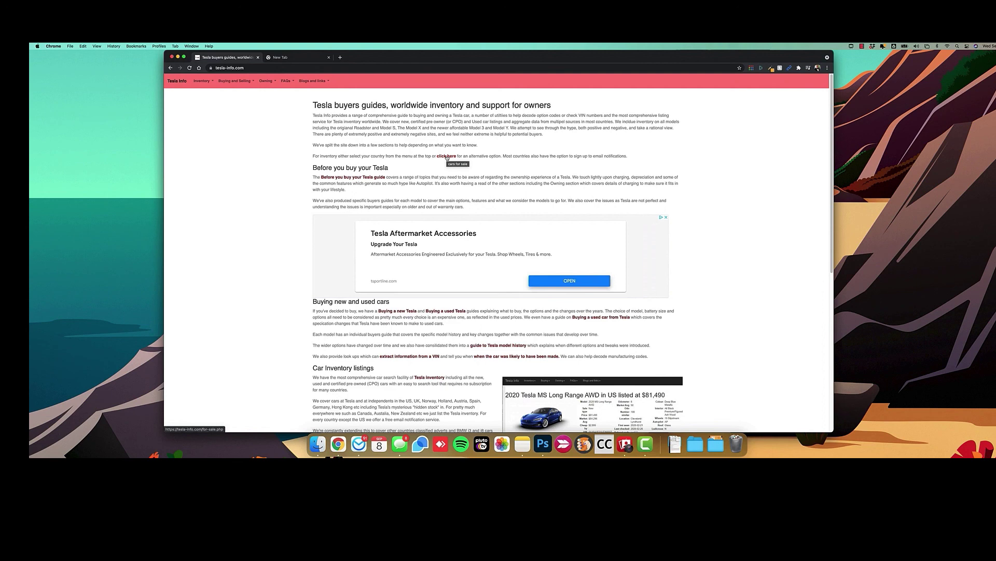
# Follow the 'click here' inventory link to the New, CPO and Used cars for sale listings.
pyautogui.click(447, 156)
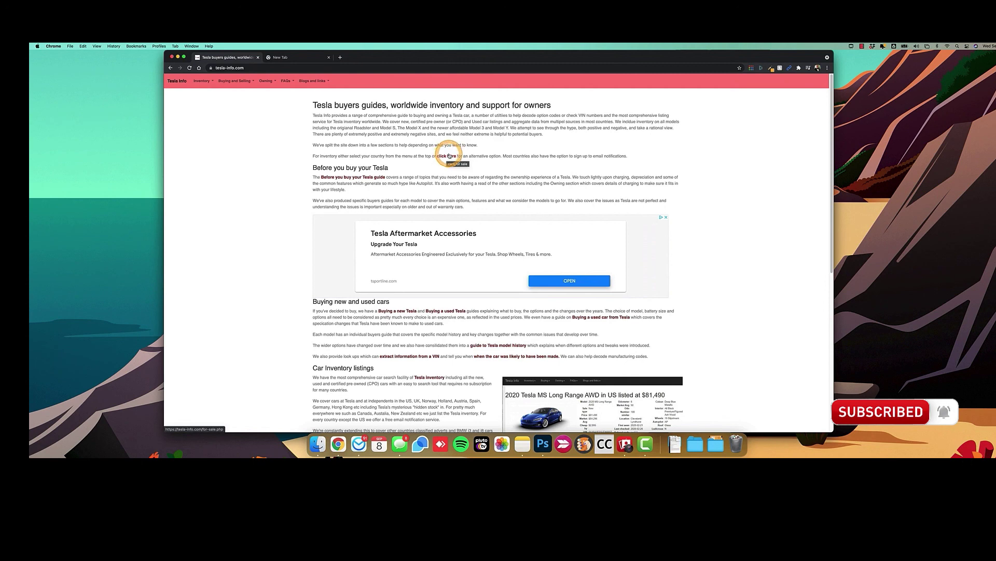
pyautogui.click(450, 157)
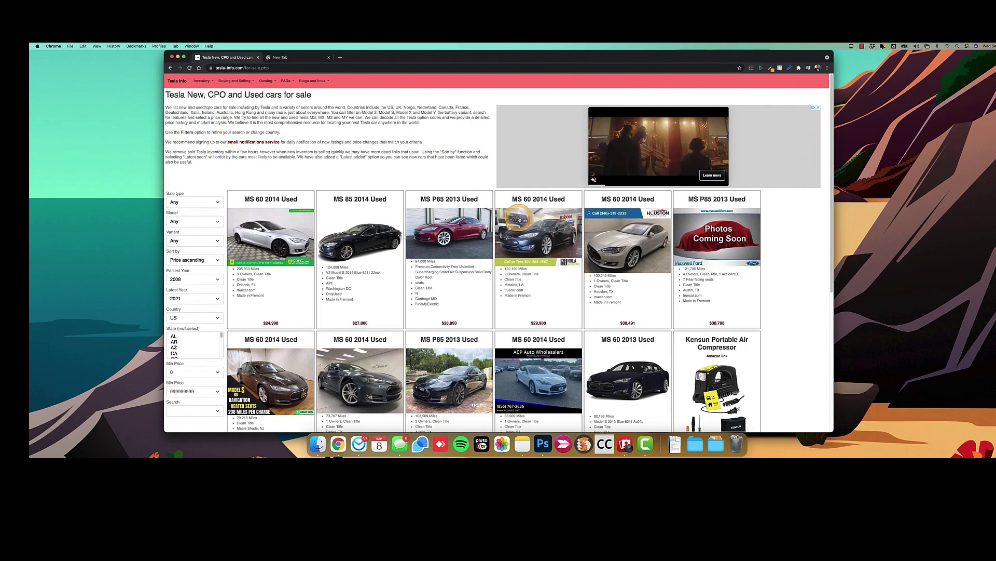
pyautogui.scroll(-5, 520, 219)
pyautogui.scroll(-5, 520, 219)
pyautogui.scroll(6, 520, 219)
pyautogui.scroll(4, 519, 219)
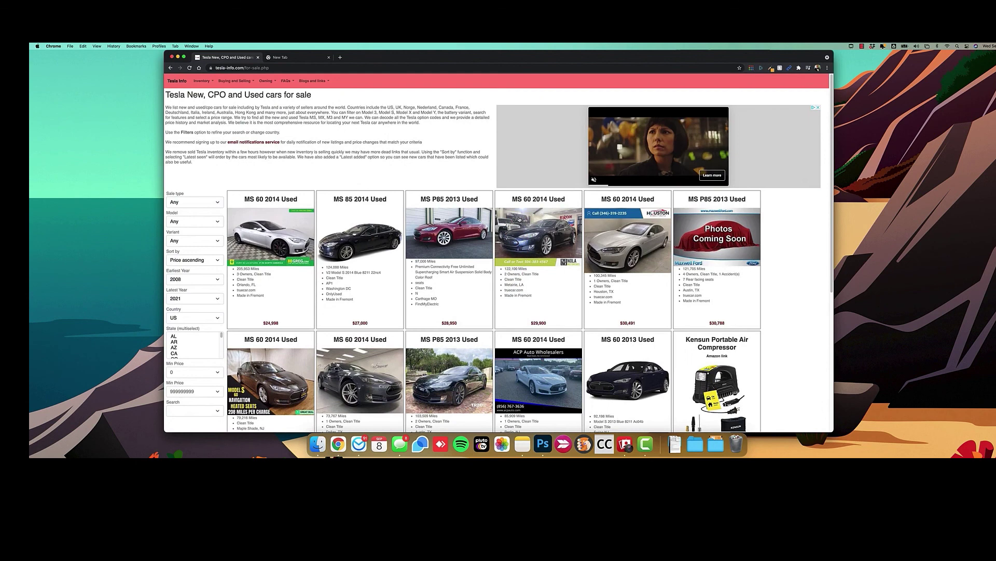
# Filter the listings to New sale type, Model Y, with 2021 as the latest year.
pyautogui.click(196, 202)
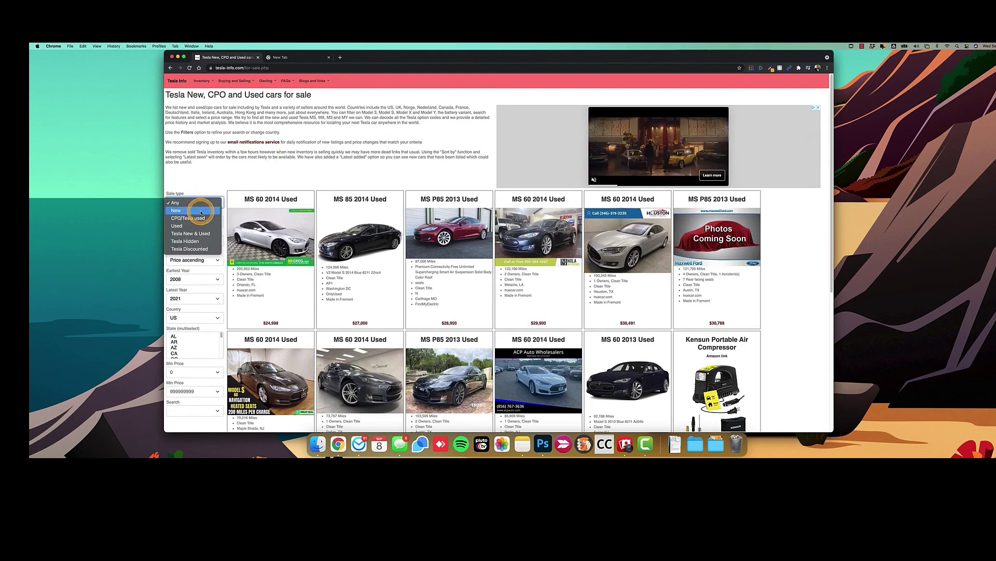
pyautogui.click(202, 211)
pyautogui.click(214, 225)
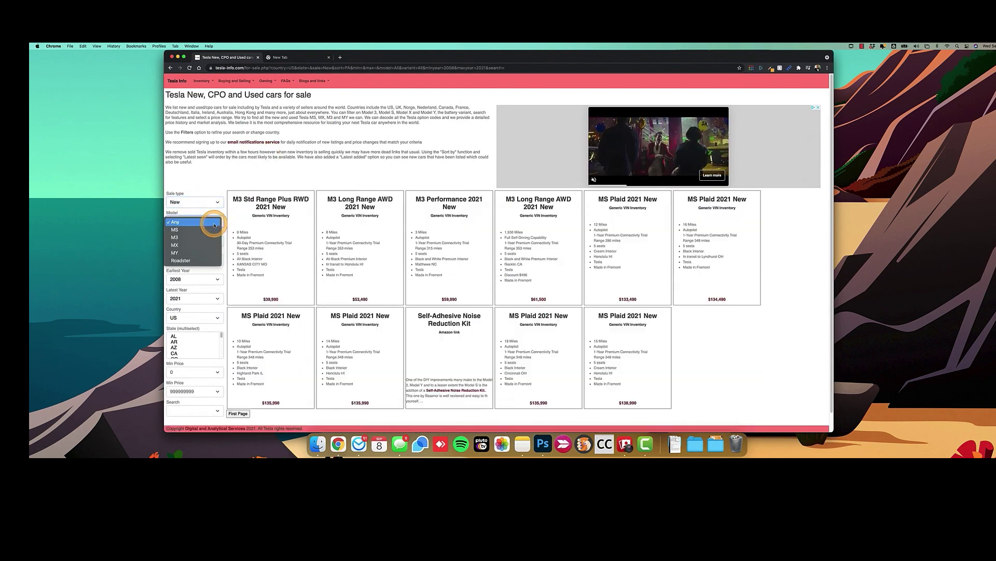
pyautogui.click(207, 253)
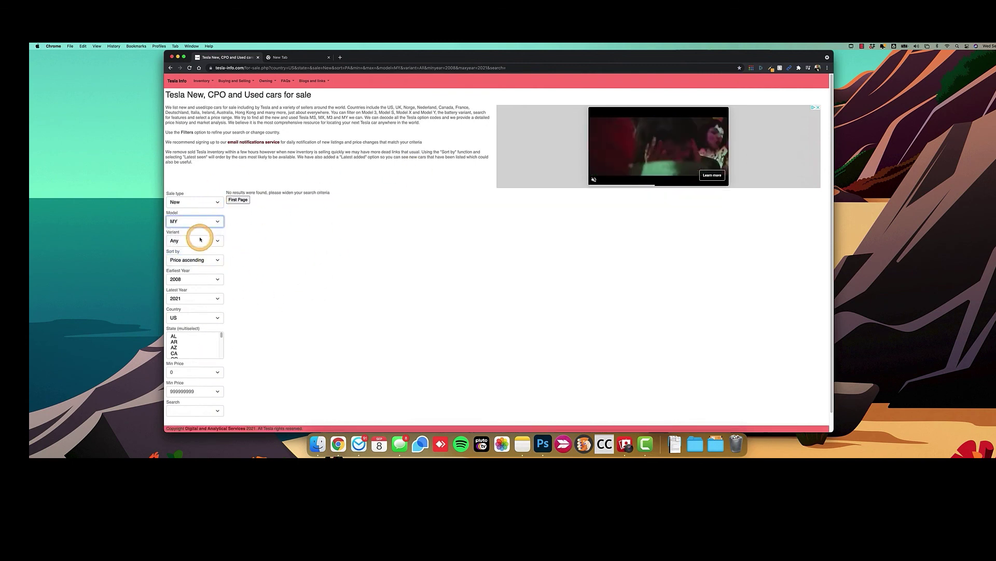
pyautogui.click(198, 300)
pyautogui.click(210, 298)
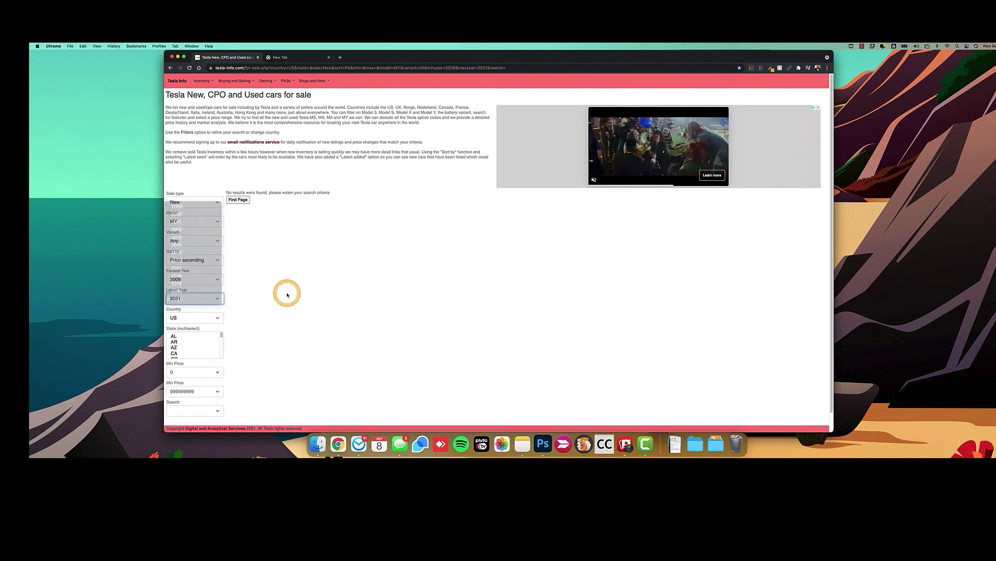
pyautogui.scroll(-1, 241, 290)
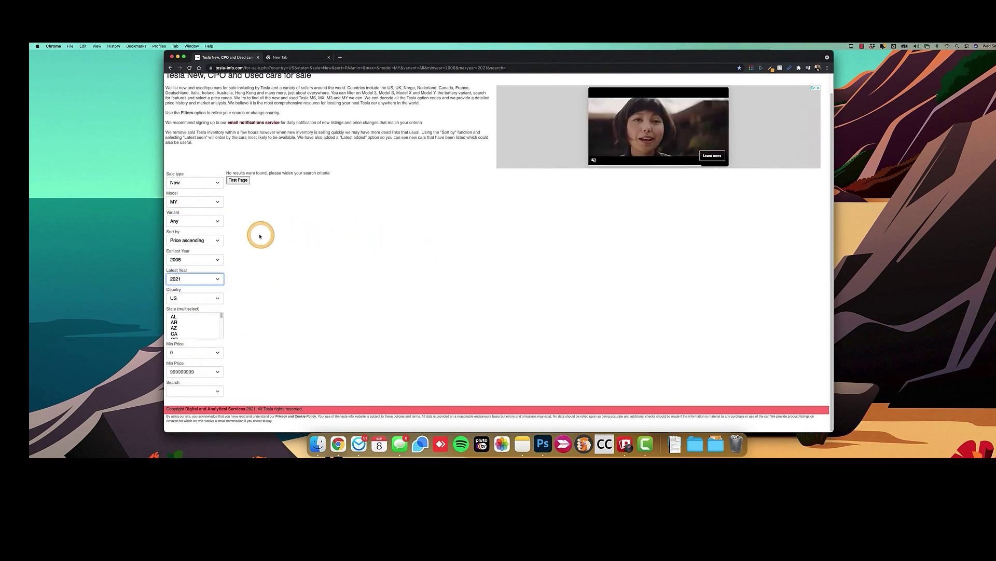
# Keep the sale type as New and reload the Model Y listings page twice.
pyautogui.click(205, 187)
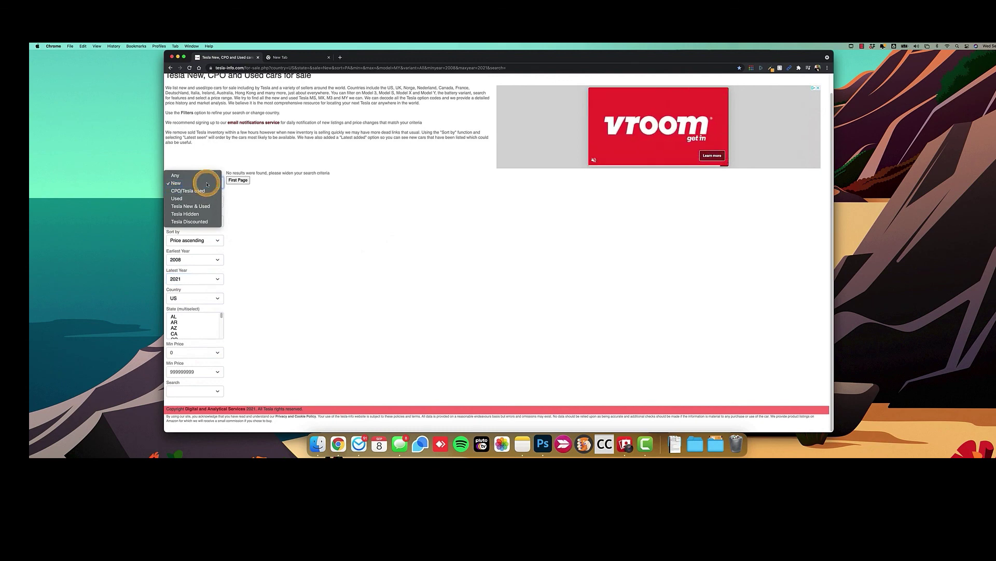
pyautogui.click(211, 183)
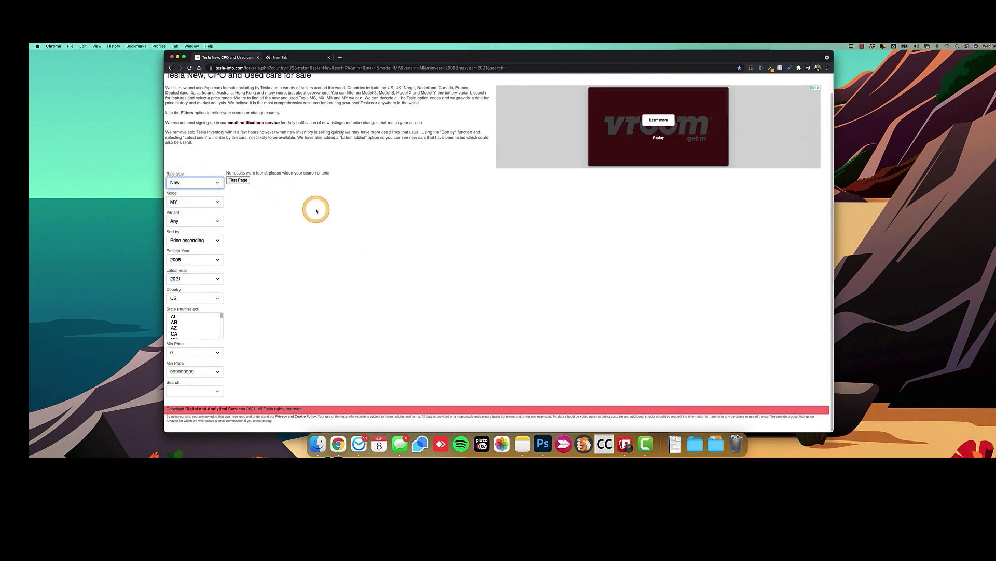
pyautogui.scroll(2, 342, 249)
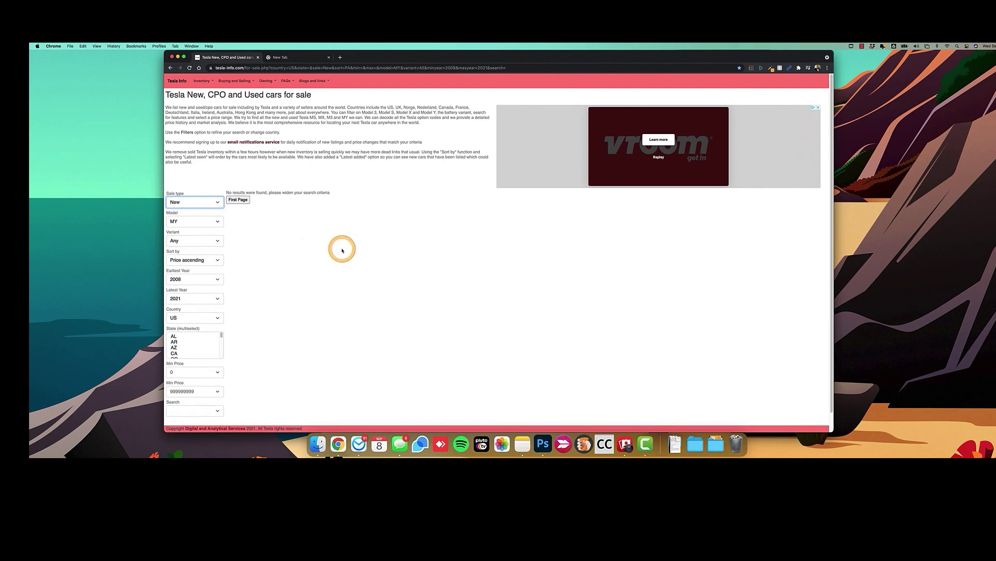
pyautogui.click(190, 68)
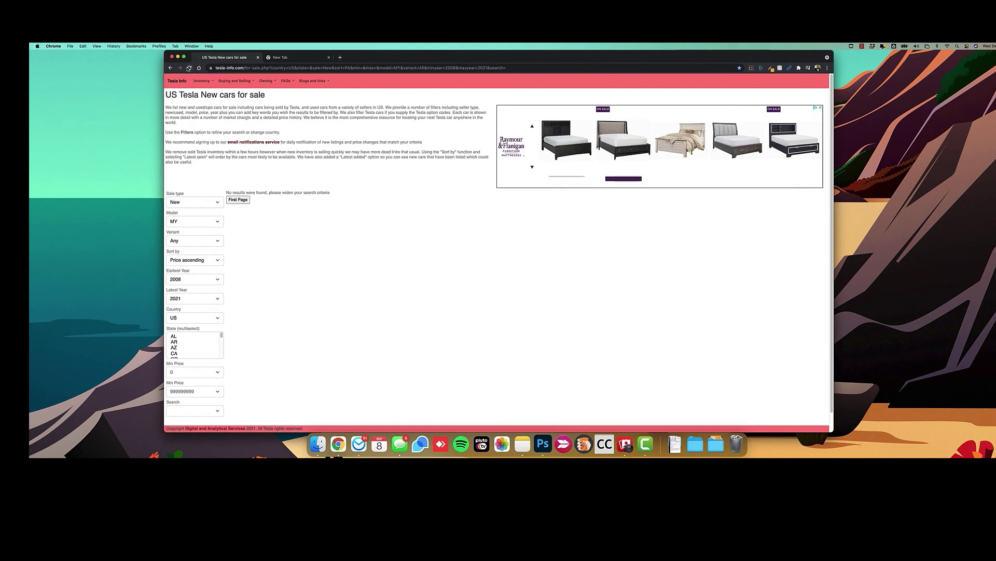
pyautogui.click(189, 68)
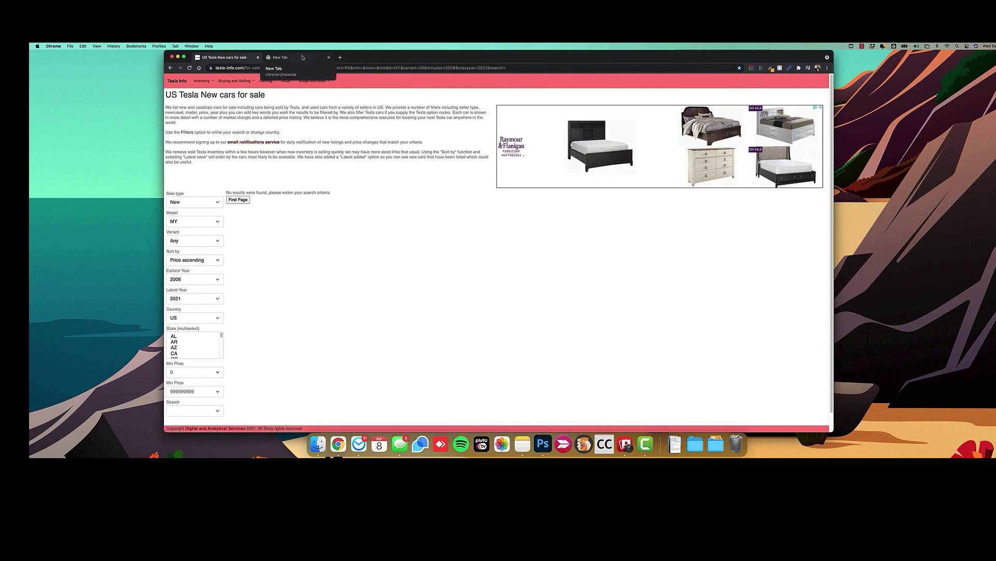
pyautogui.click(302, 58)
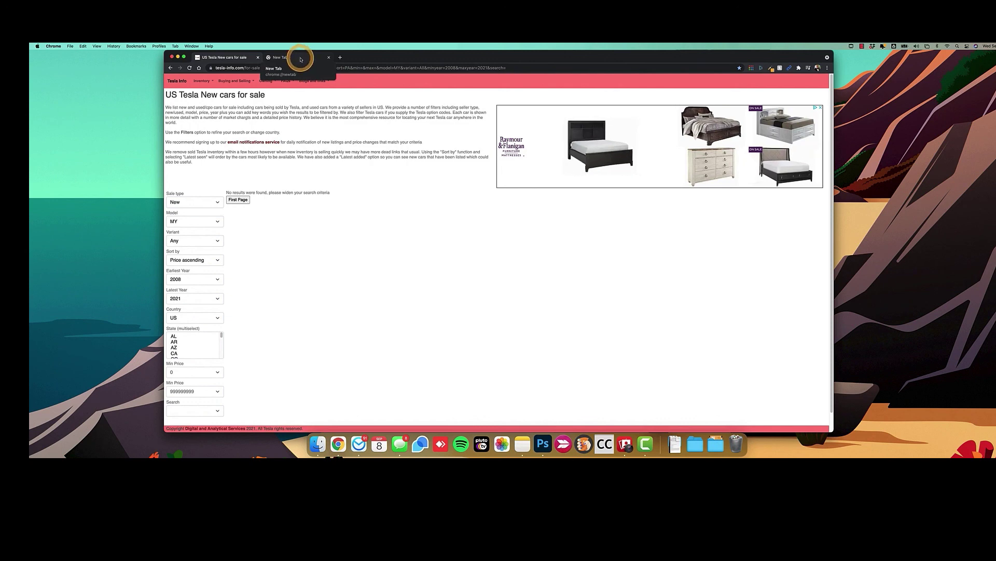
pyautogui.click(355, 60)
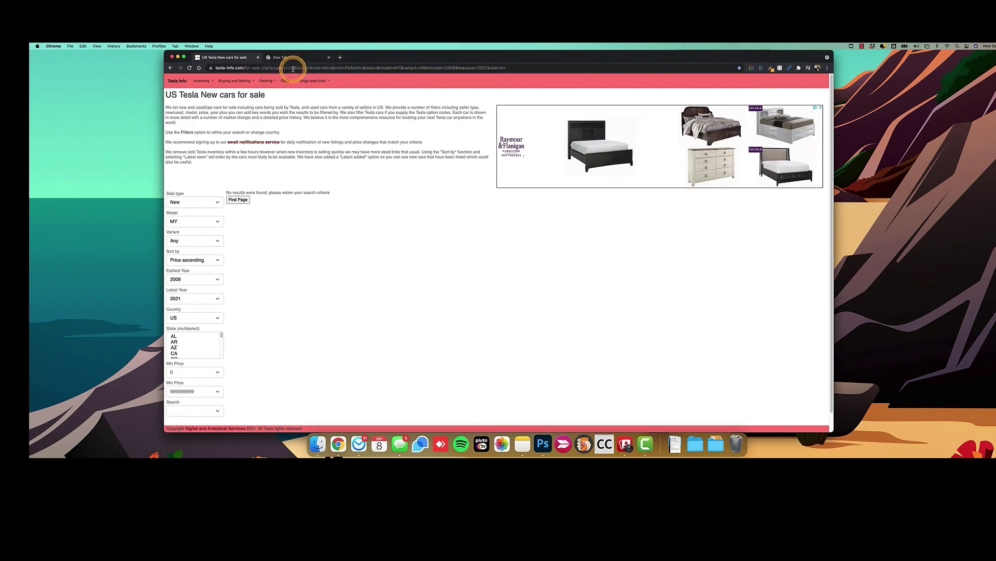
# Run a web search for the Chrome Distill extension from the address bar.
pyautogui.click(292, 68)
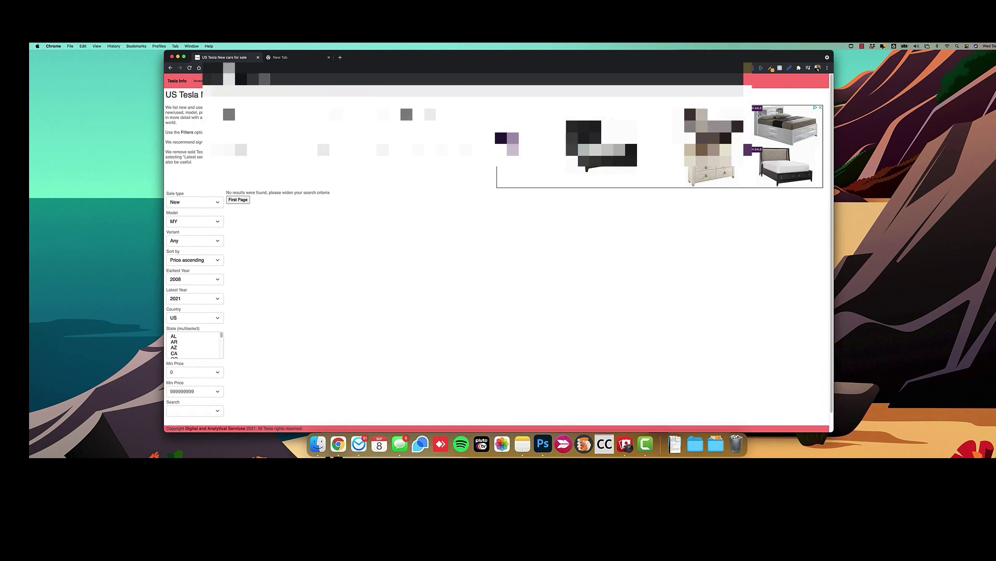
pyautogui.write('chrome extenstion disti')
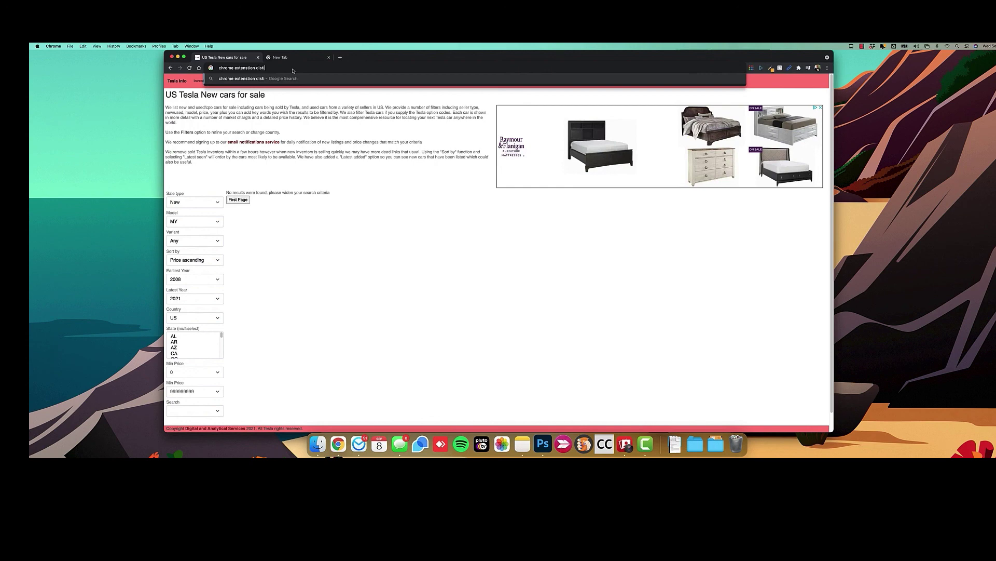
pyautogui.press('Return')
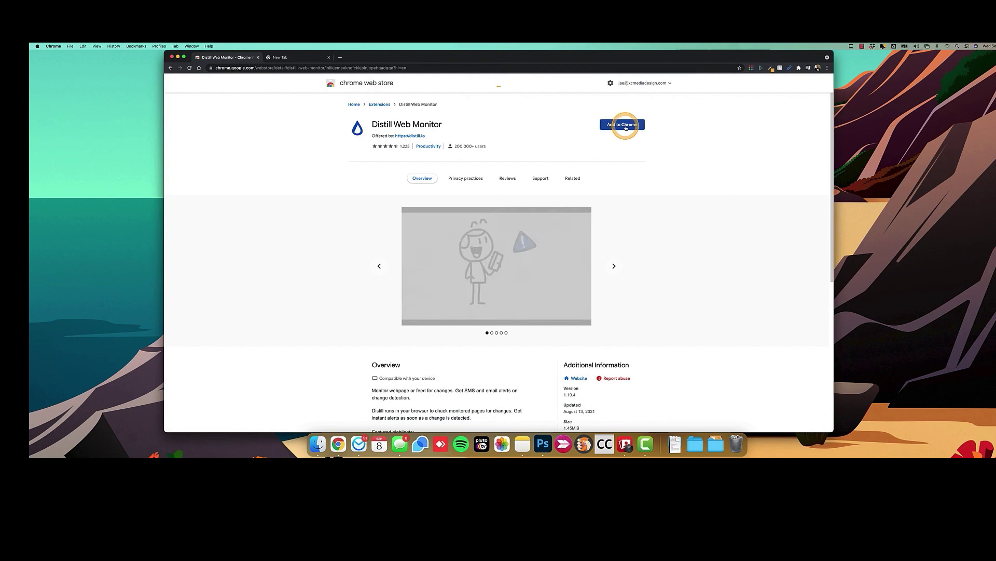
# Add Distill Web Monitor to Chrome, then close the distill.io help tab and blank tab.
pyautogui.click(626, 126)
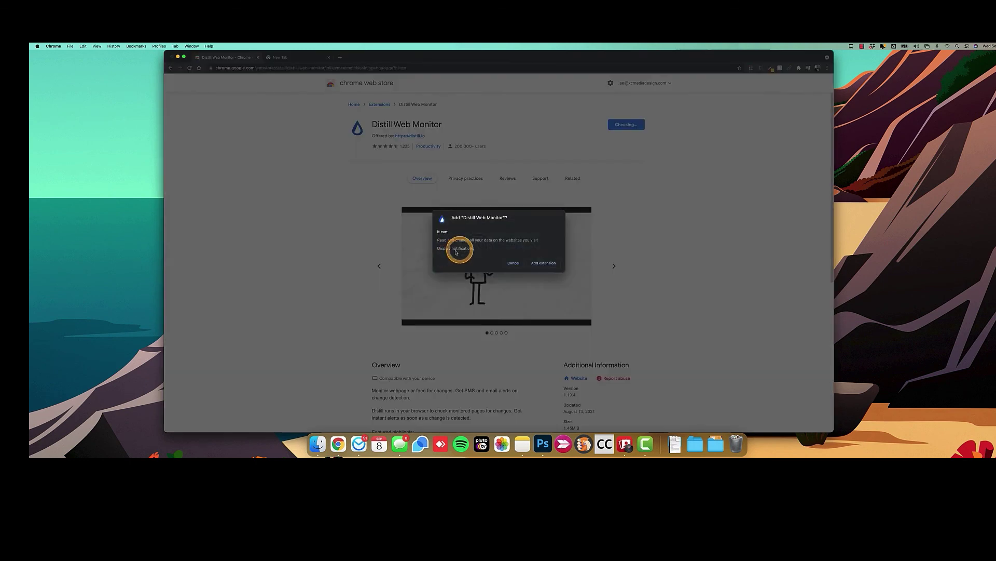
pyautogui.click(541, 263)
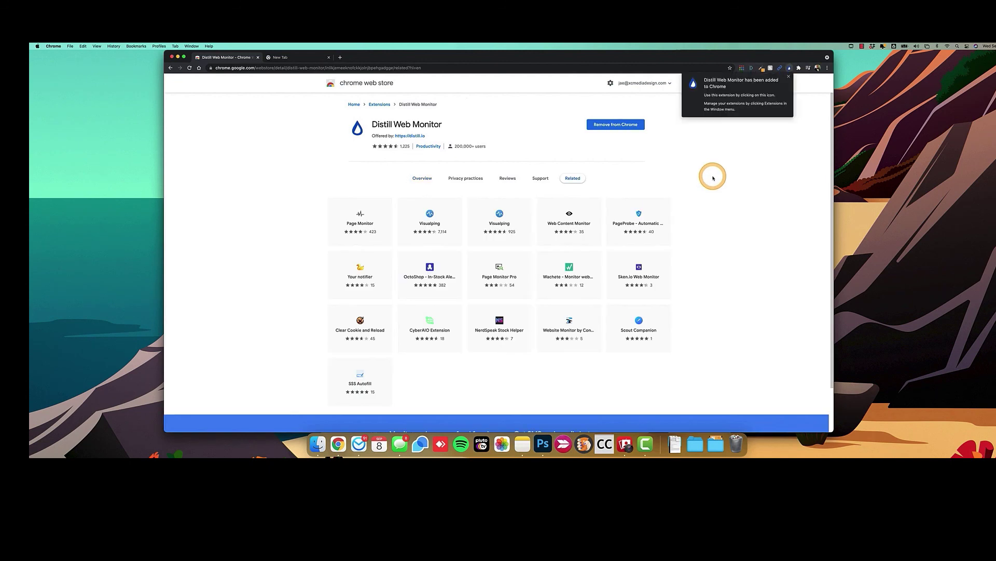
pyautogui.click(789, 68)
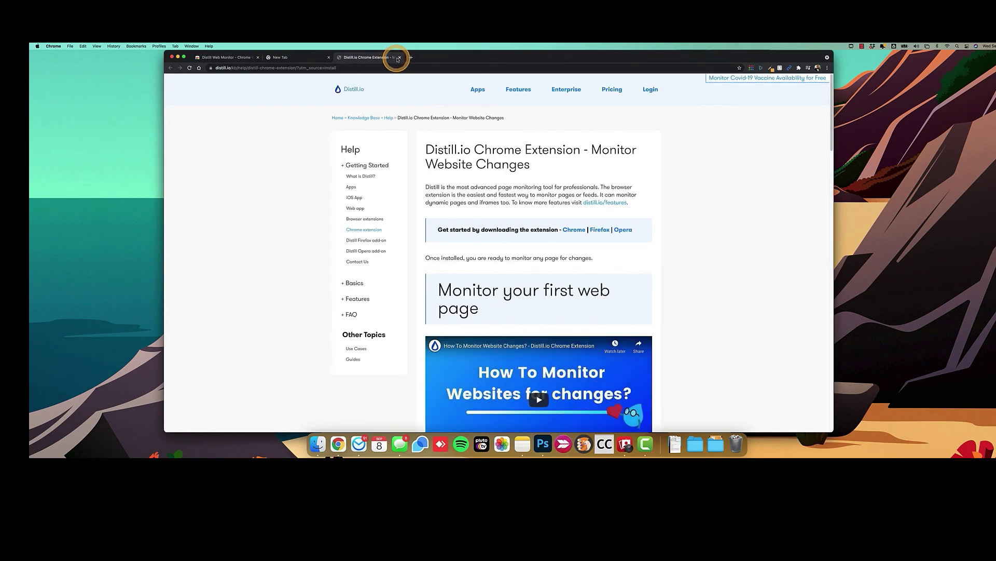
pyautogui.click(399, 58)
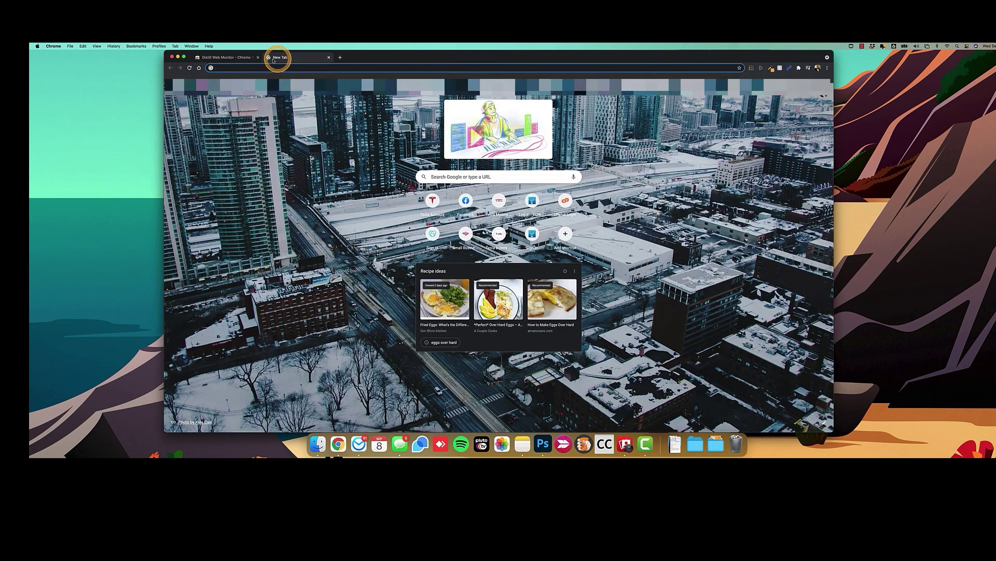
pyautogui.click(329, 58)
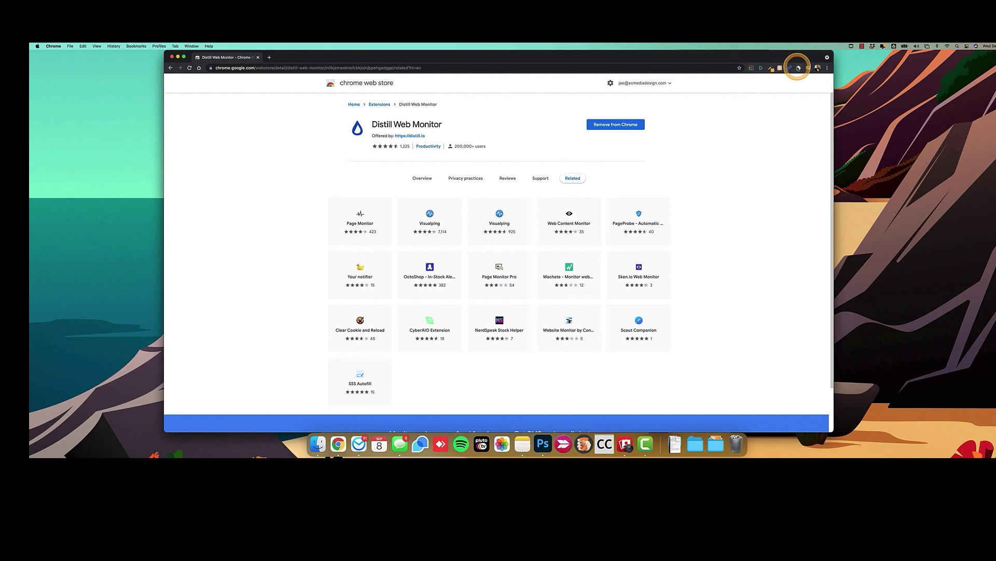
# Pin Distill Web Monitor to the Chrome toolbar.
pyautogui.click(799, 68)
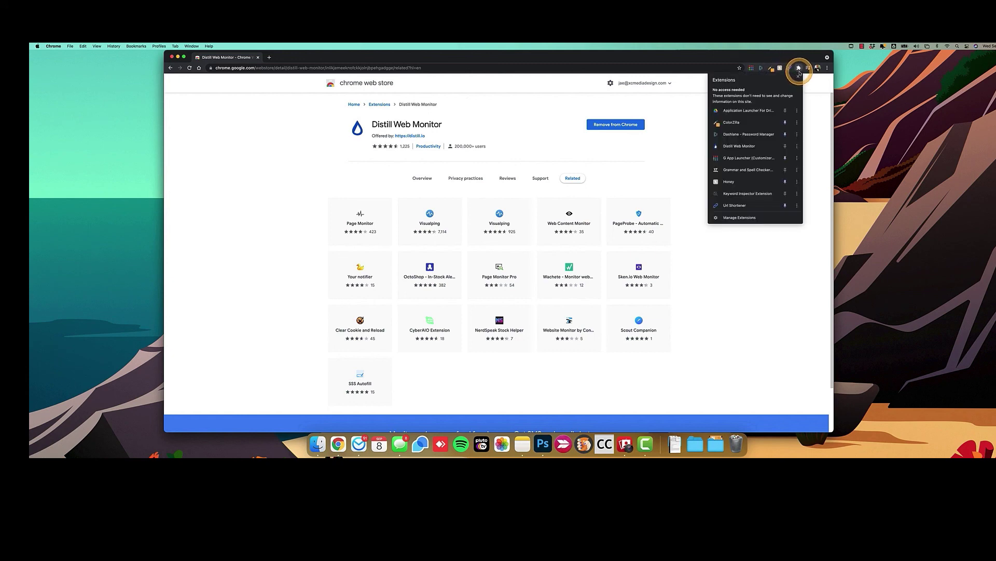
pyautogui.click(785, 147)
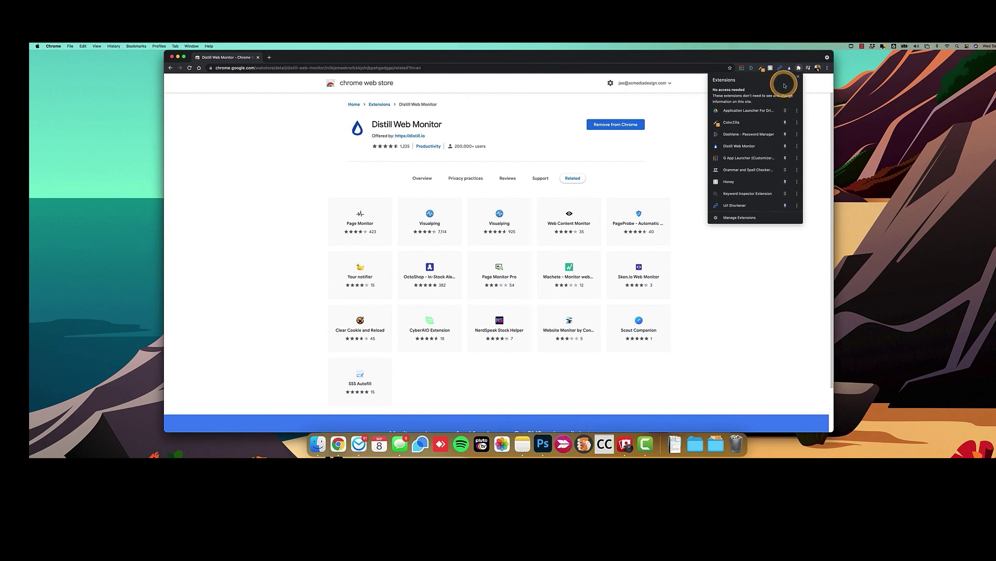
pyautogui.click(791, 57)
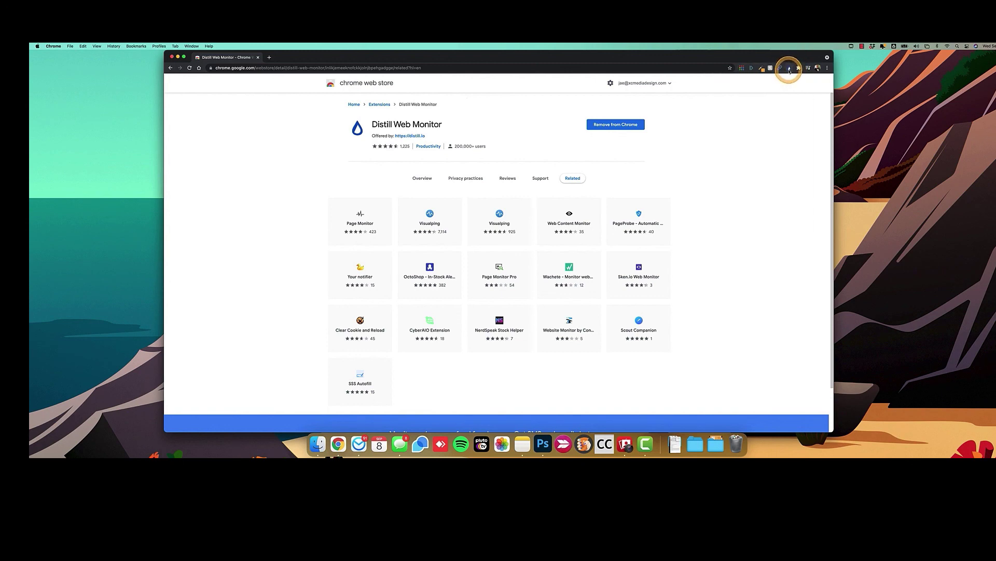
# Go back through tab history to the US Tesla New cars for sale page.
pyautogui.click(170, 69)
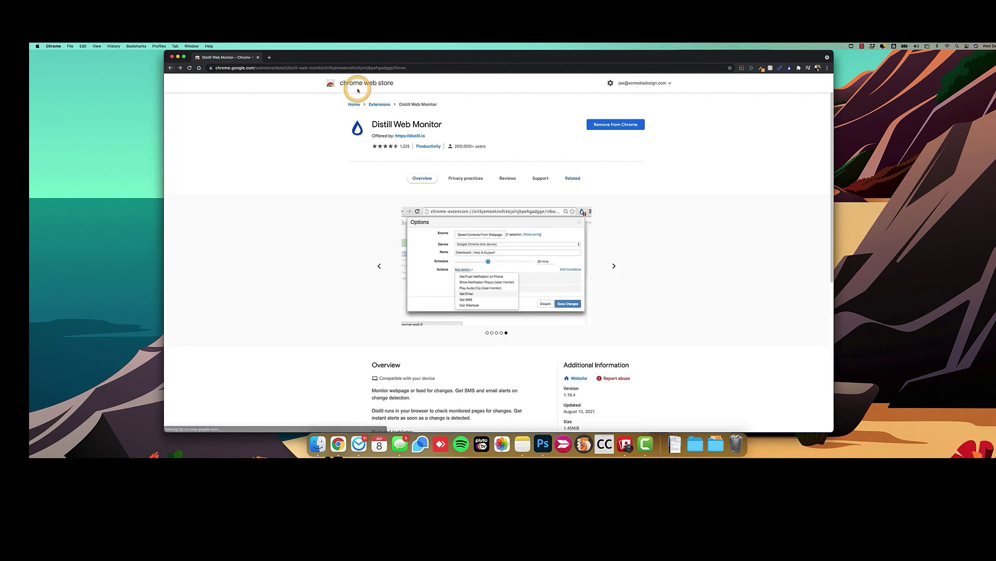
pyautogui.rightClick(170, 68)
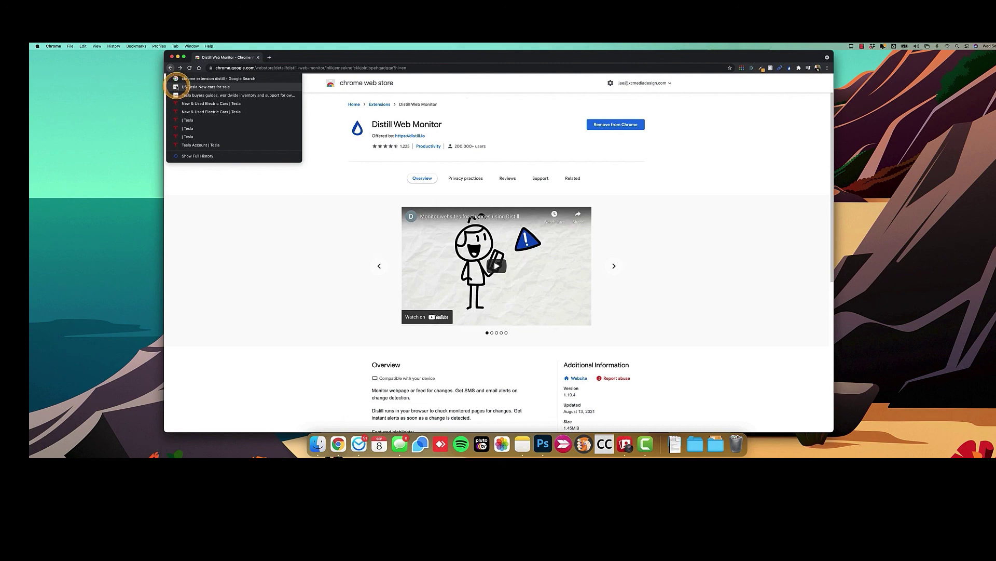
pyautogui.click(177, 86)
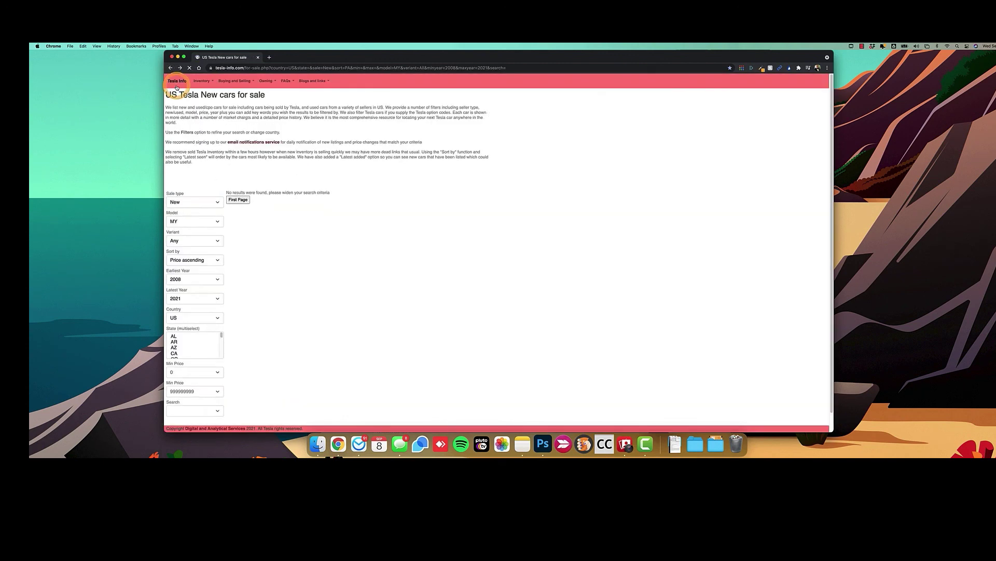
# Add a Distill full-page monitor for the US Tesla New cars for sale page.
pyautogui.click(789, 68)
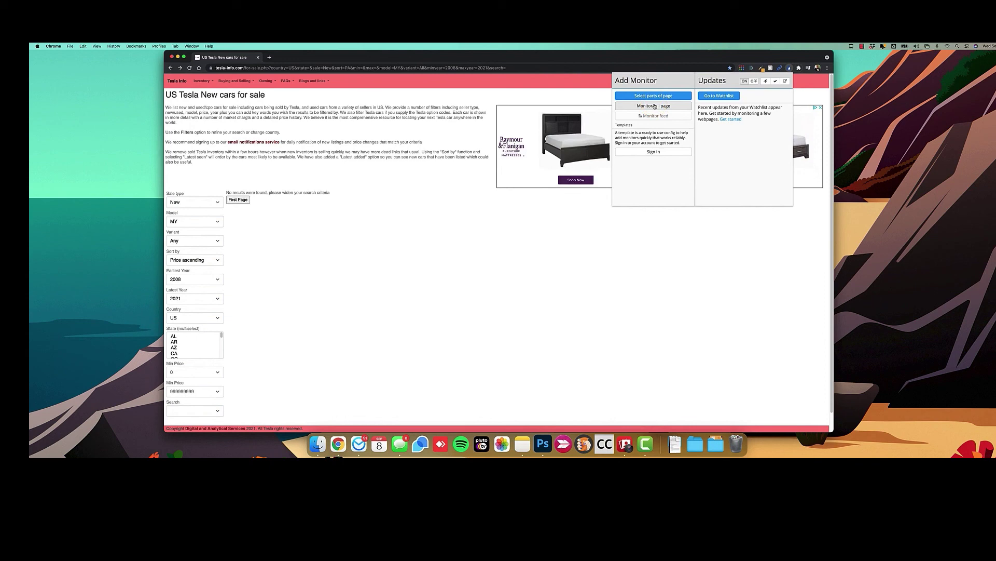
pyautogui.click(656, 106)
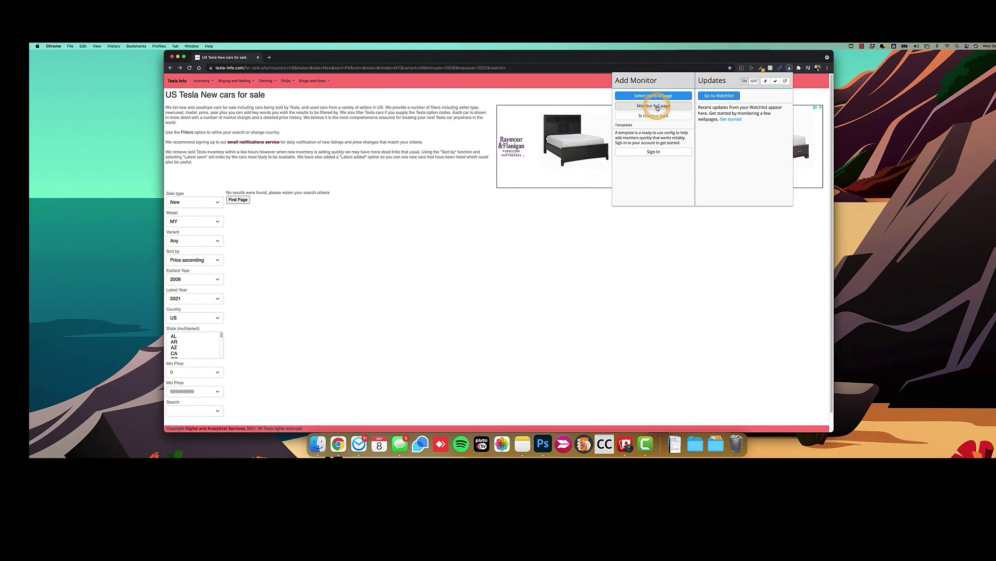
pyautogui.click(656, 107)
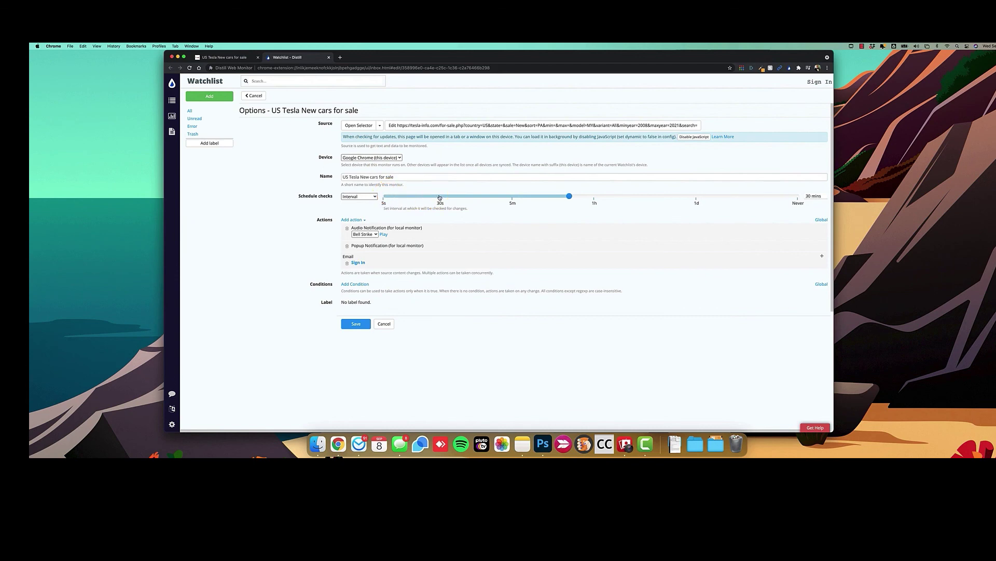
# Set the monitor's schedule to about 30 seconds, save it, and return to Tesla Info.
pyautogui.click(440, 197)
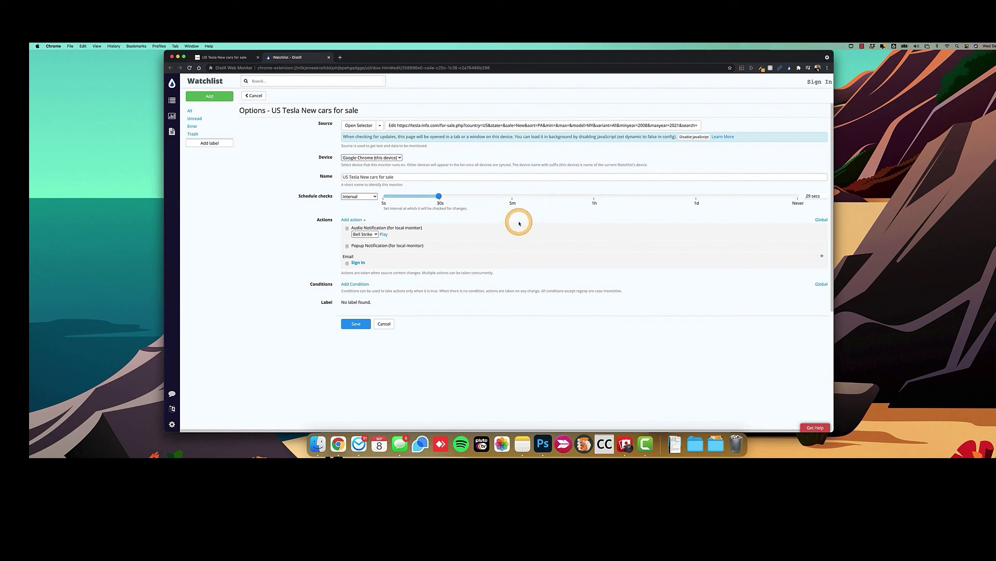
pyautogui.click(356, 324)
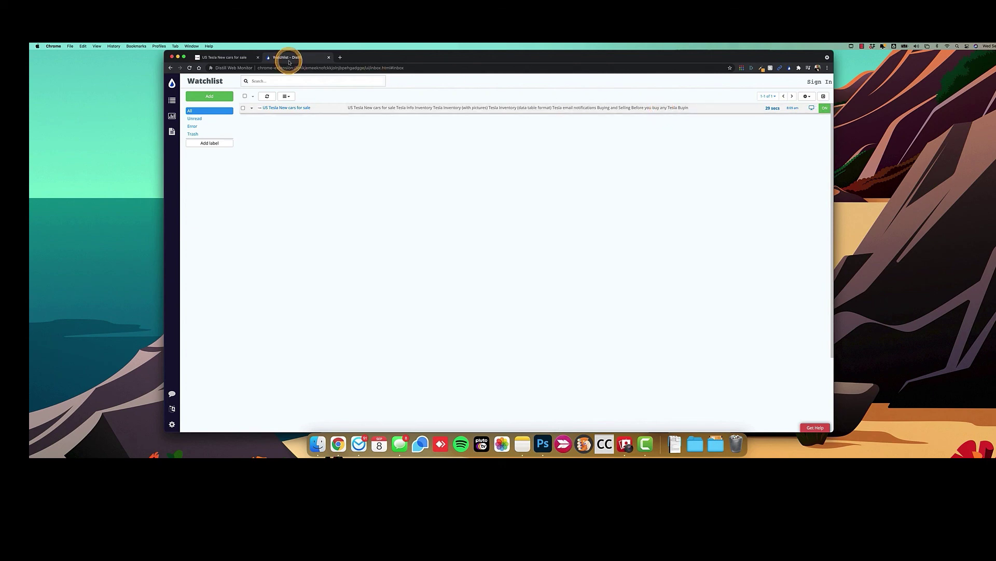
pyautogui.click(229, 58)
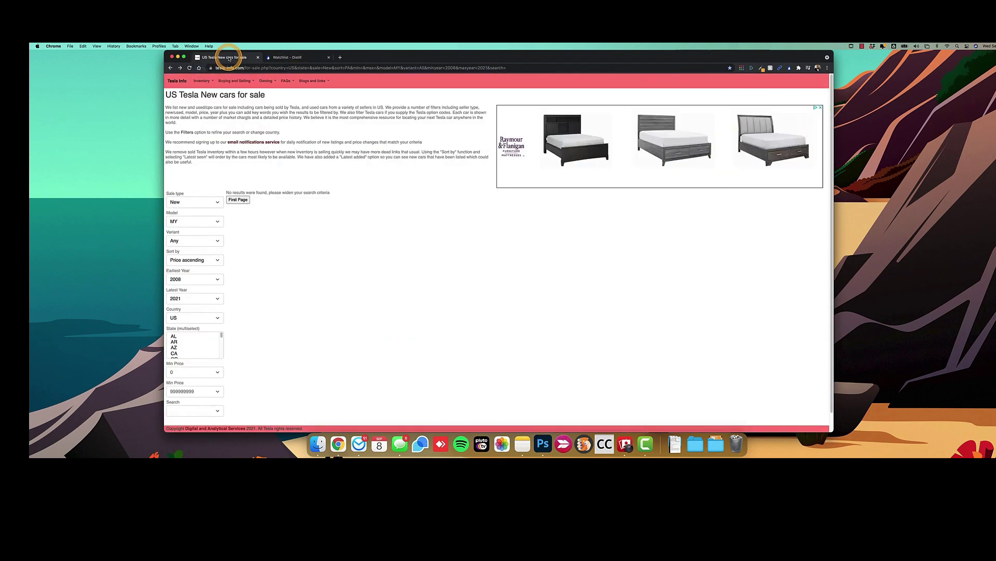